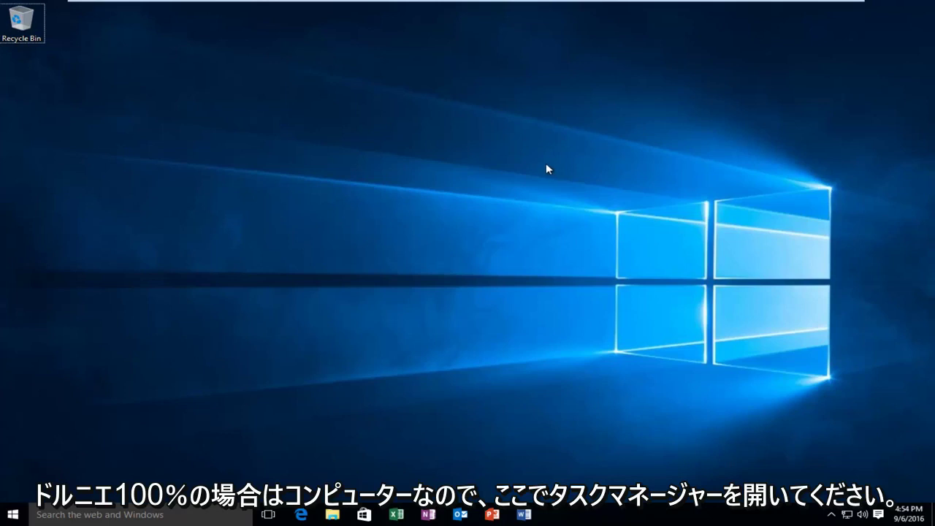
# Step: Check the Disk 0 (C:) activity under Performance in Task Manager, and close Task Manager
pyautogui.rightClick(644, 514)
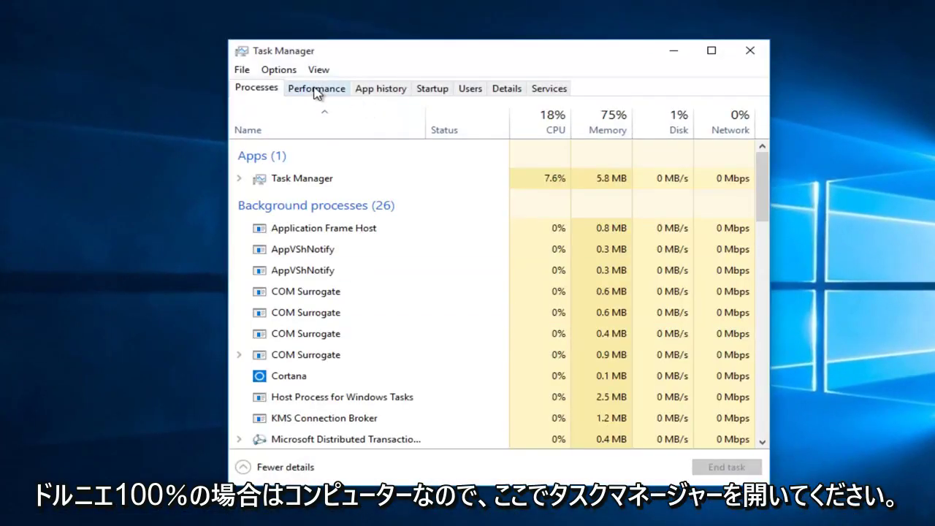
pyautogui.click(316, 89)
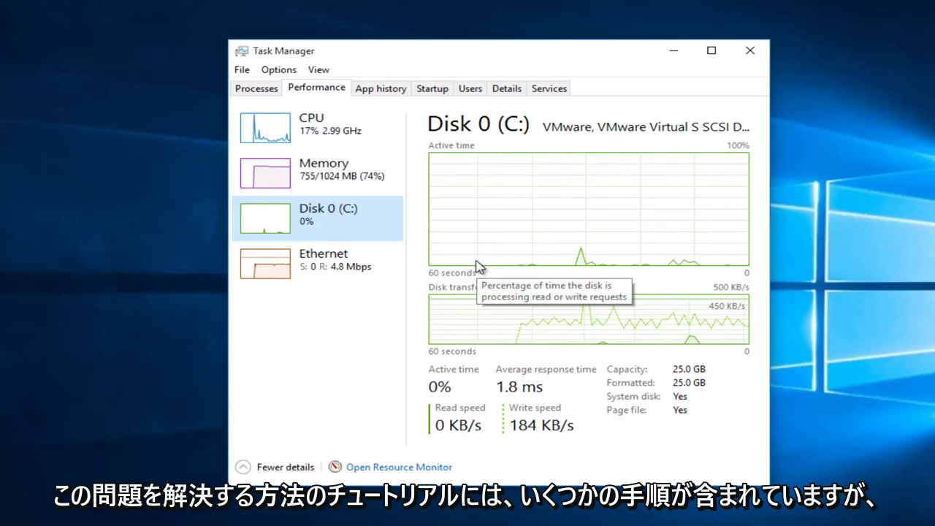
pyautogui.click(750, 51)
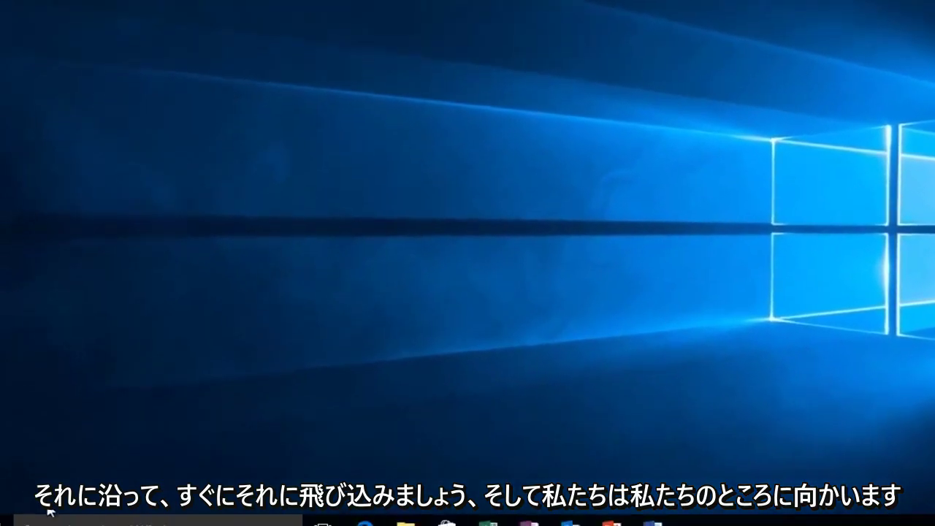
# Step: Open the Services console by running services.msc, and maximize its window
pyautogui.rightClick(19, 513)
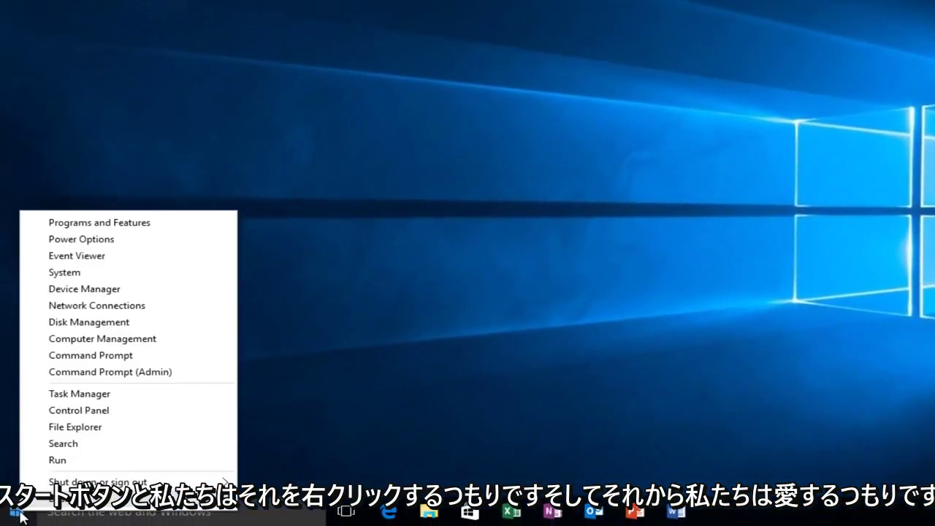
pyautogui.click(62, 461)
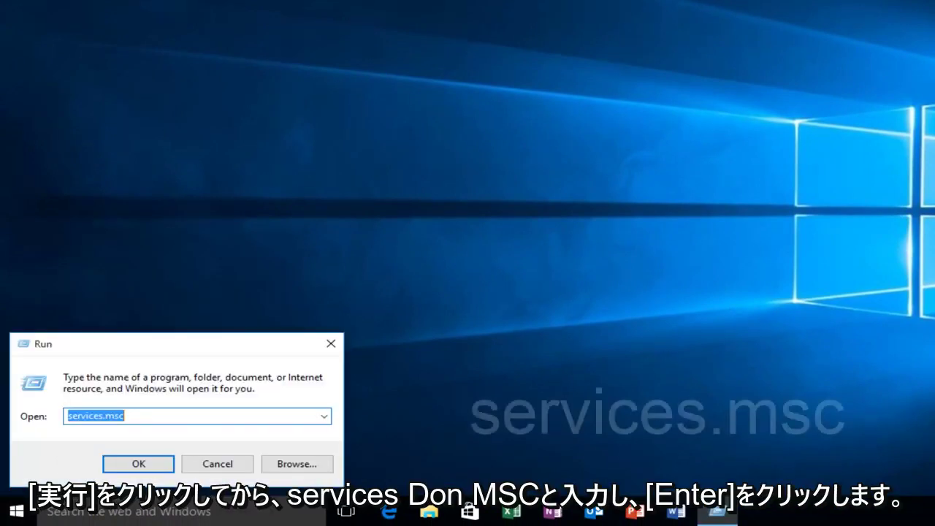
pyautogui.write('services.')
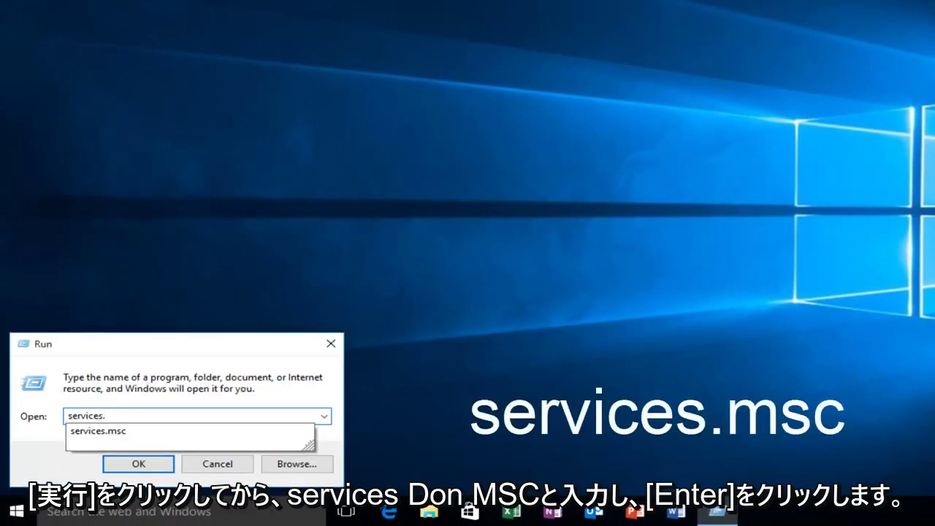
pyautogui.write('msc')
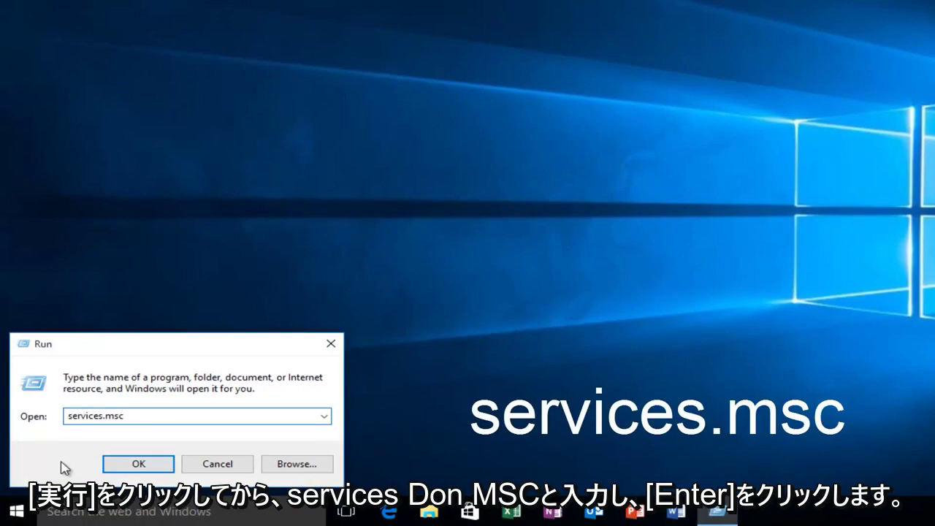
pyautogui.press('Return')
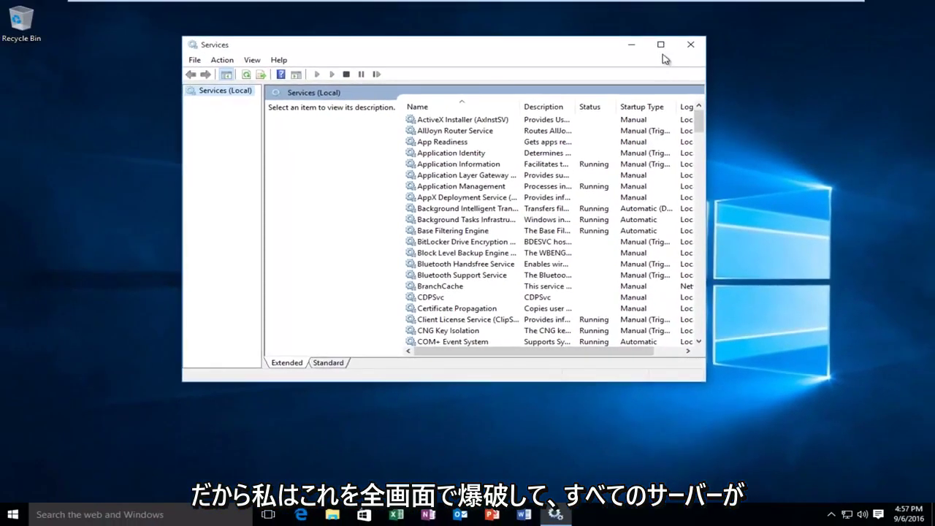
pyautogui.click(661, 46)
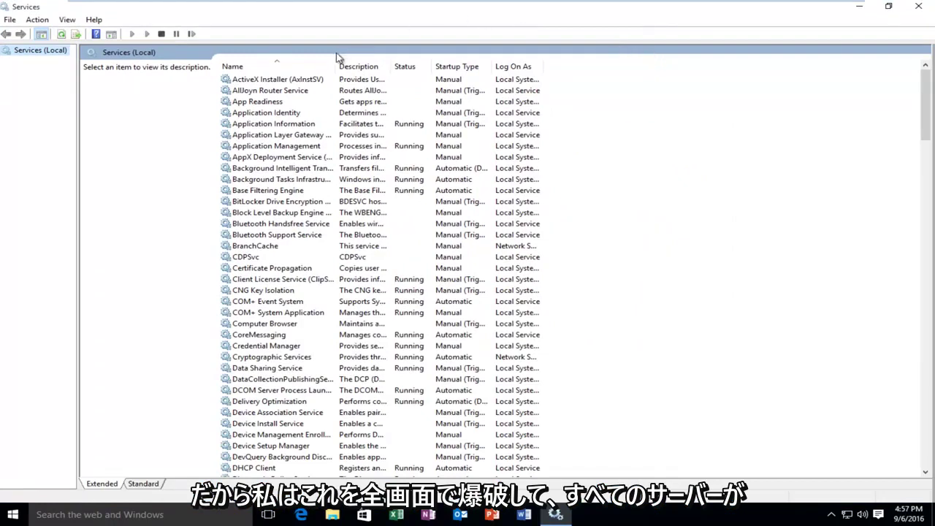
# Step: Widen the Name column of the services list and select the Superfetch service
pyautogui.moveTo(344, 67); pyautogui.dragTo(406, 69)
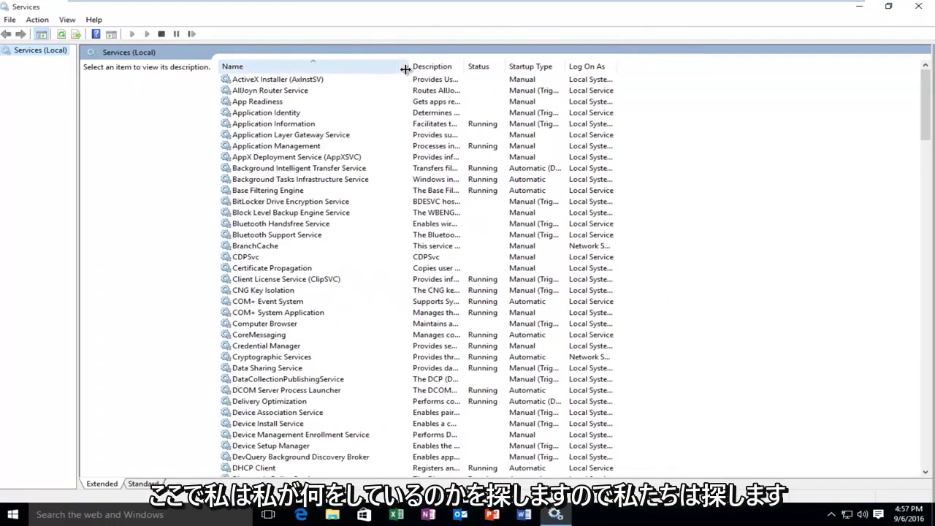
pyautogui.click(278, 227)
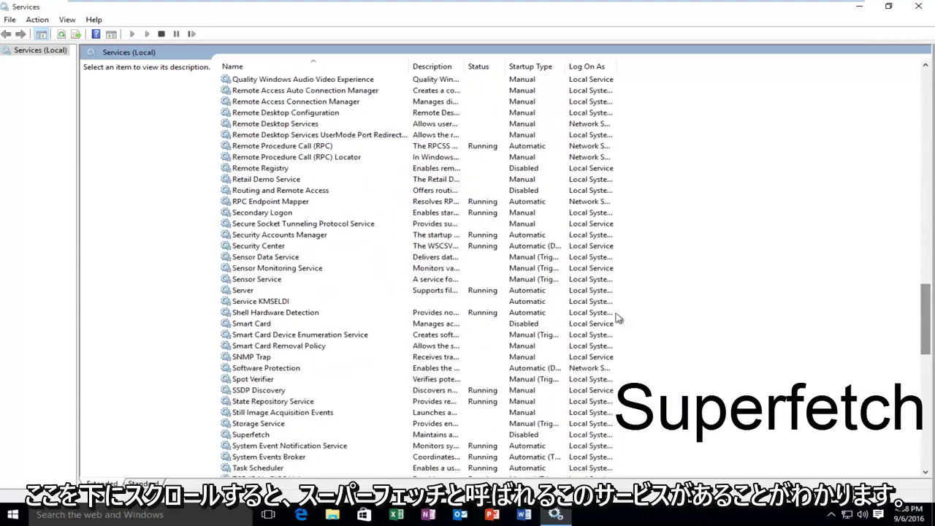
pyautogui.click(238, 434)
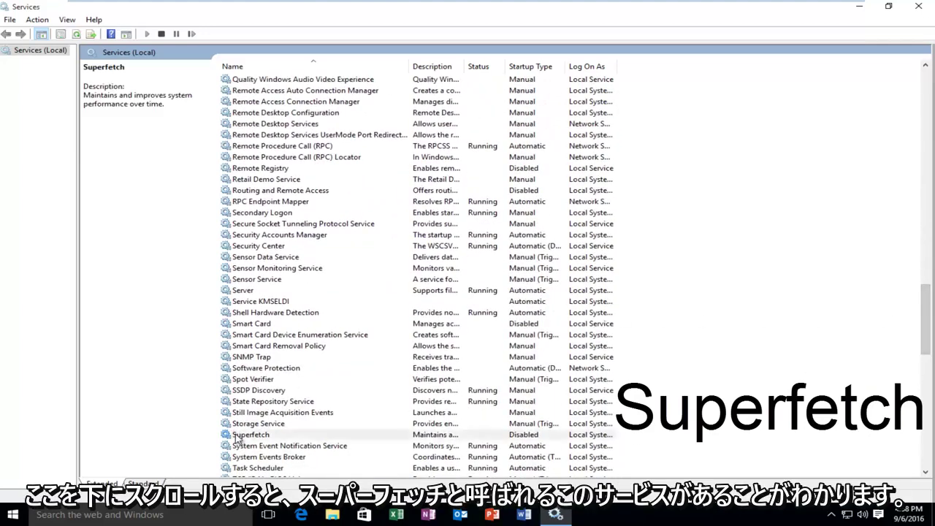
pyautogui.scroll(-3, 241, 387)
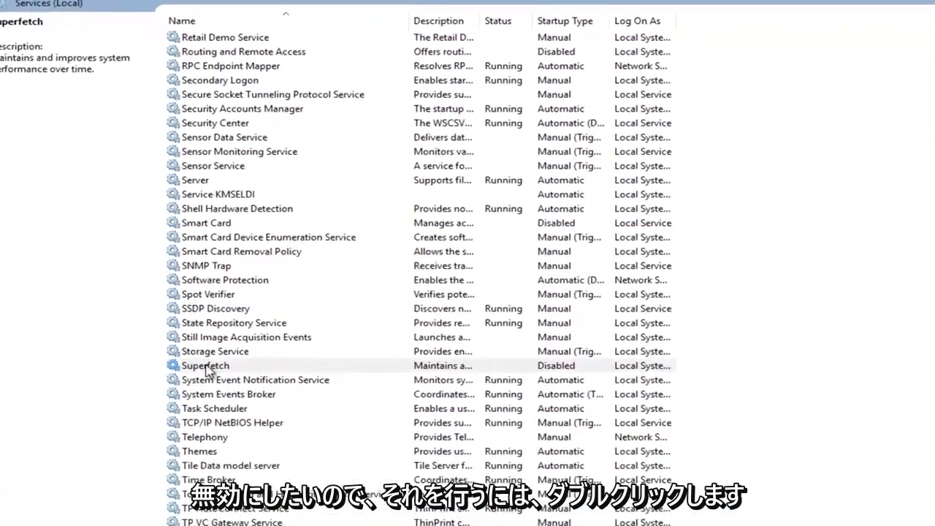
# Step: Set the Superfetch service's startup type to Disabled, apply the change and close the Services console
pyautogui.doubleClick(251, 336)
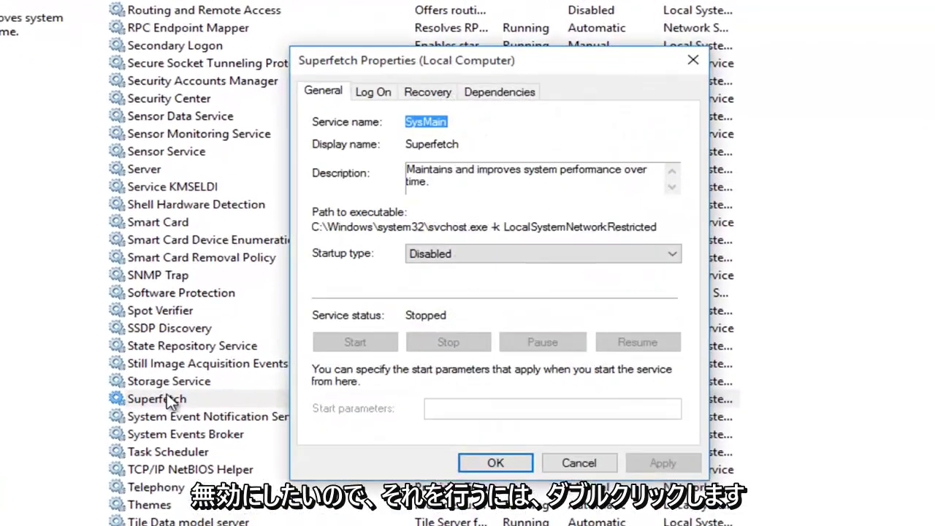
pyautogui.click(427, 243)
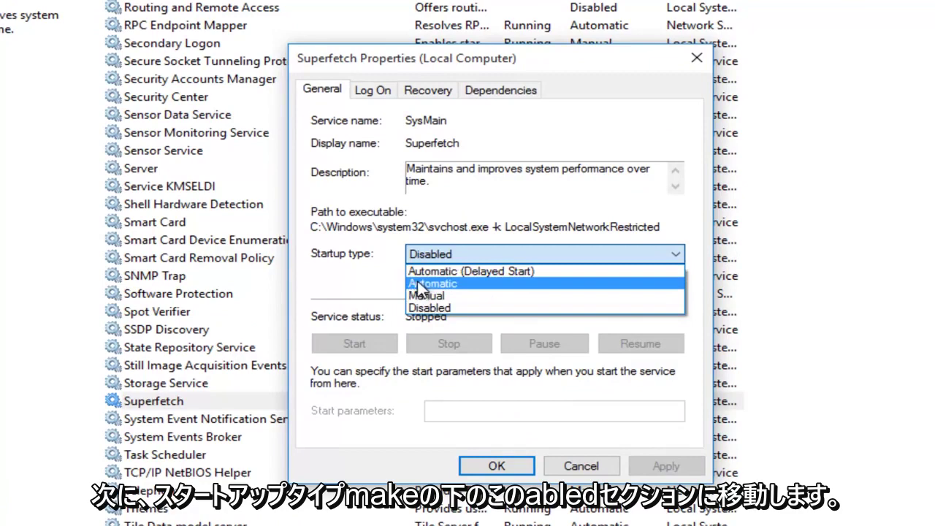
pyautogui.click(428, 309)
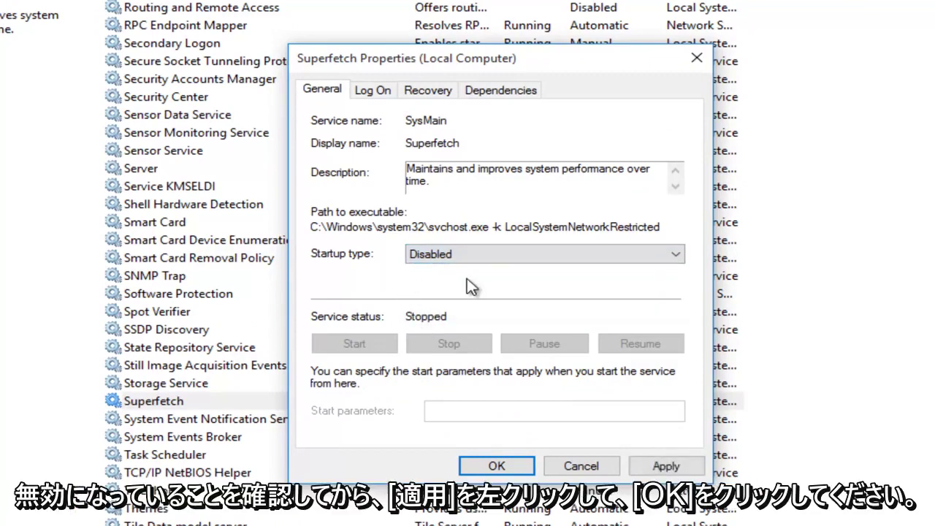
pyautogui.click(664, 466)
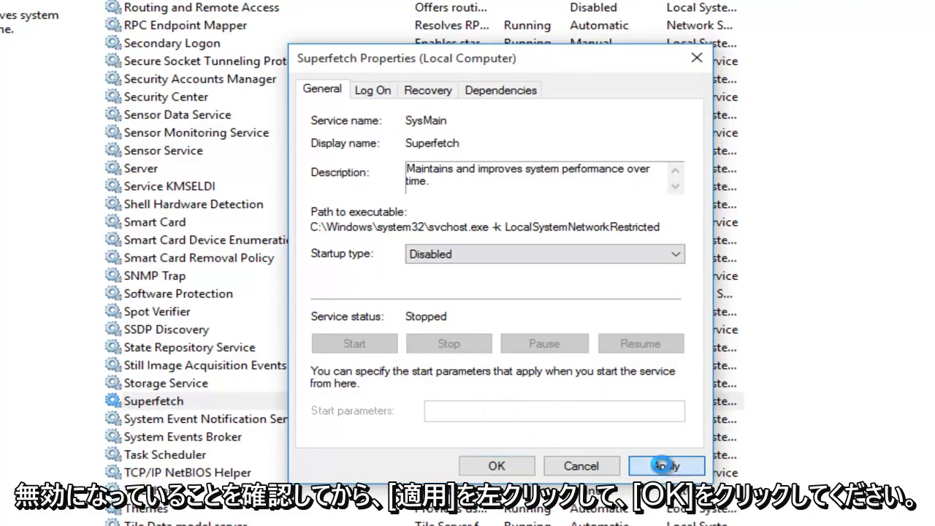
pyautogui.click(497, 466)
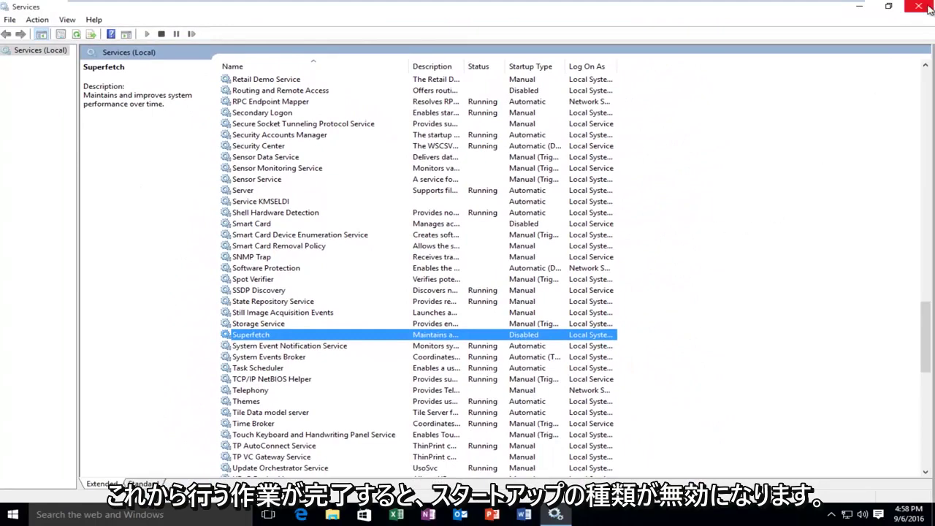
pyautogui.click(918, 7)
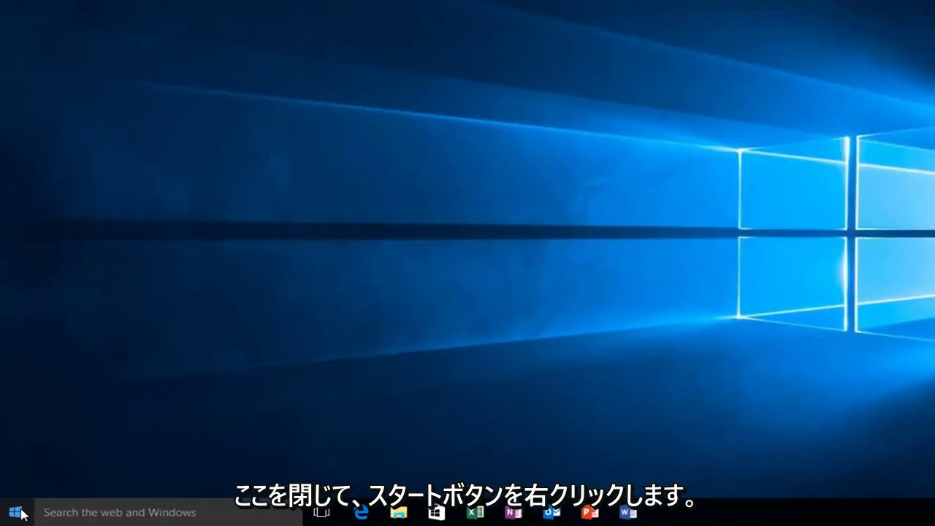
# Step: Launch Registry Editor by running regedit, and allow it to make changes to the PC
pyautogui.rightClick(16, 515)
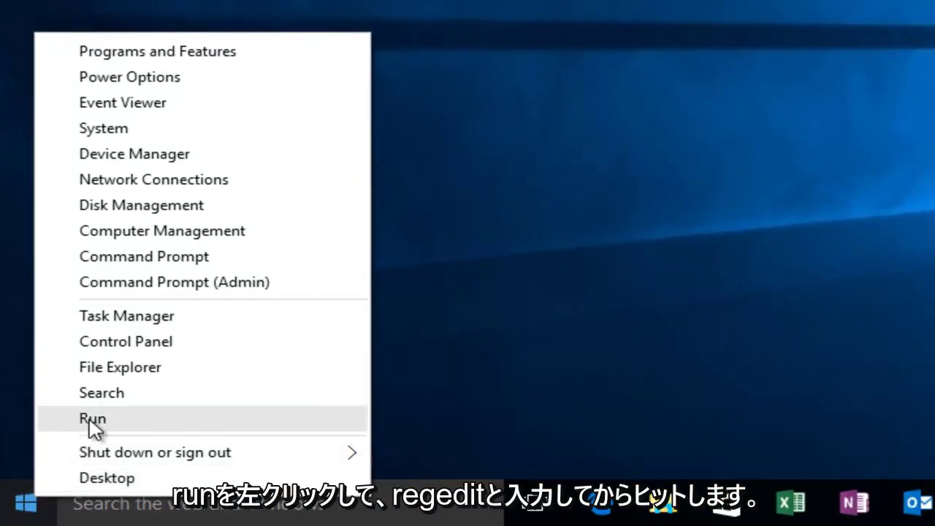
pyautogui.click(89, 419)
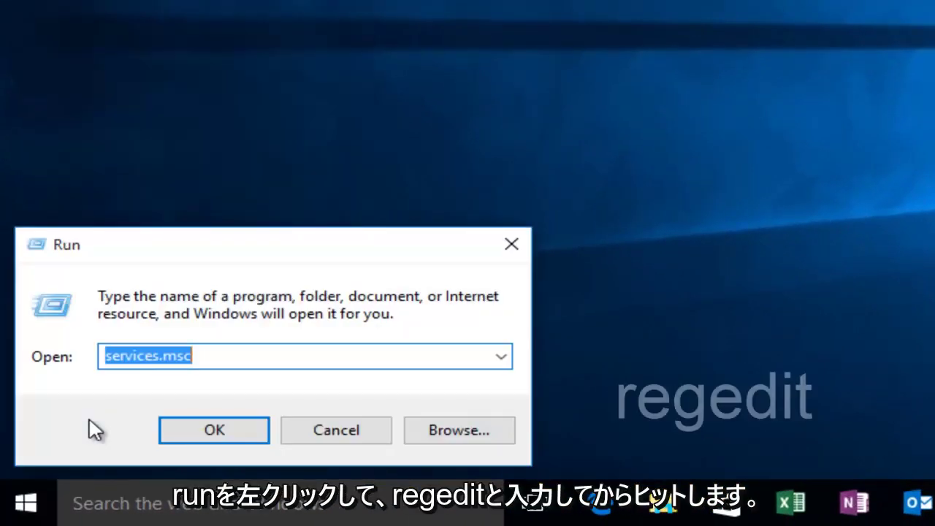
pyautogui.write('regedit')
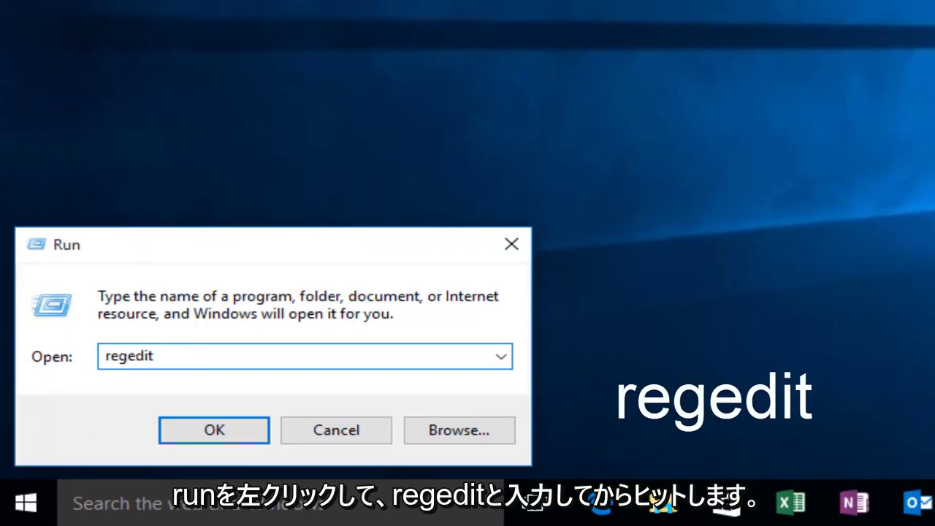
pyautogui.press('Return')
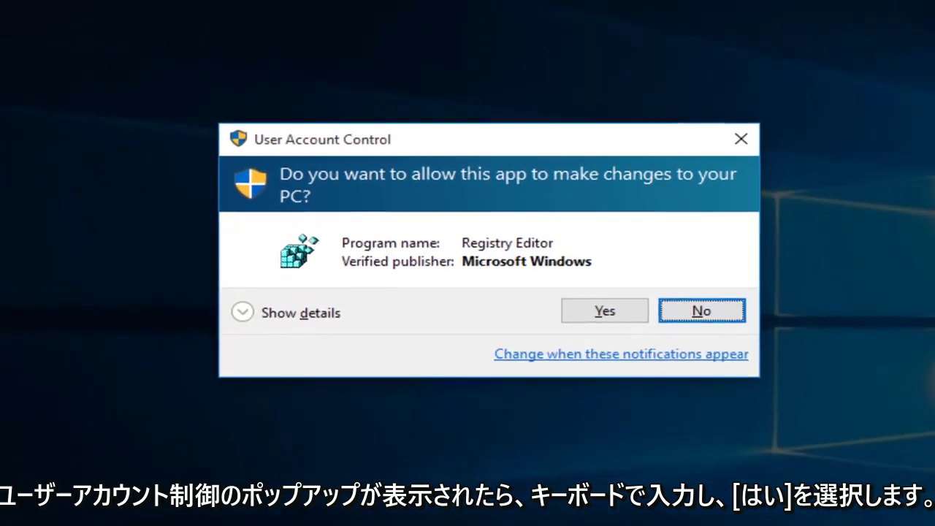
pyautogui.click(567, 279)
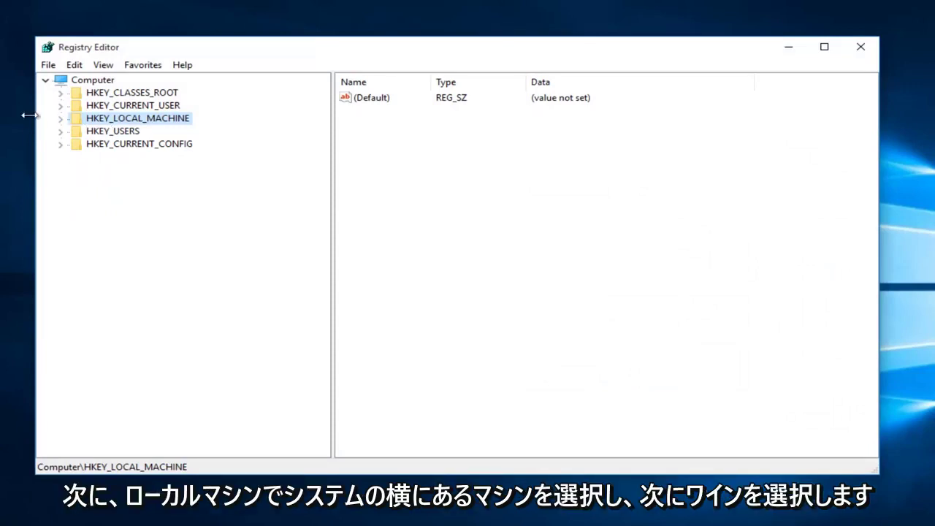
# Step: Go to HKEY_LOCAL_MACHINE\SYSTEM\ControlSet001\Control\Session Manager\Memory Management and select the PrefetchParameters key
pyautogui.click(60, 119)
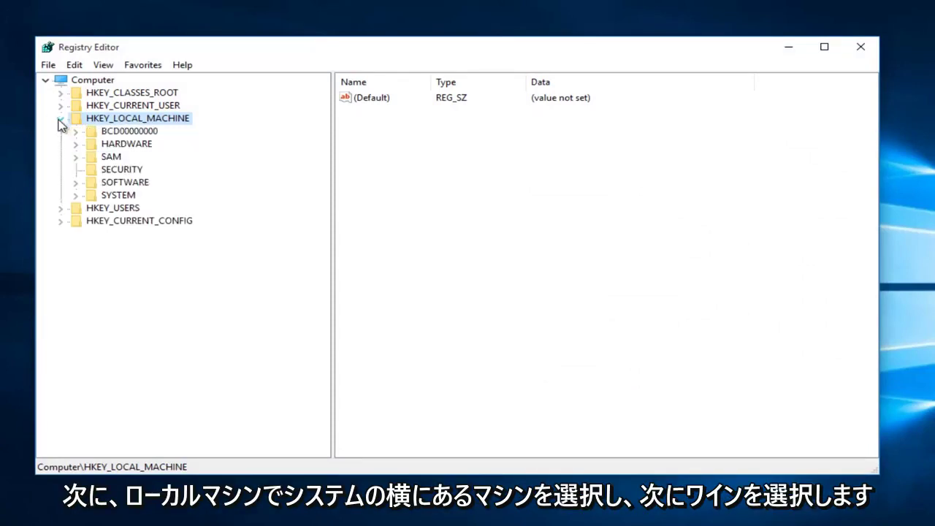
pyautogui.click(76, 195)
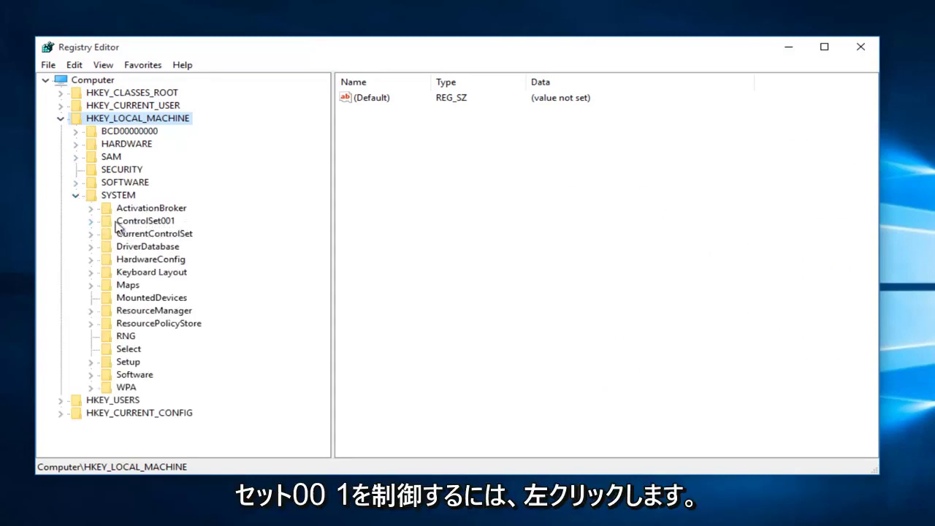
pyautogui.click(91, 222)
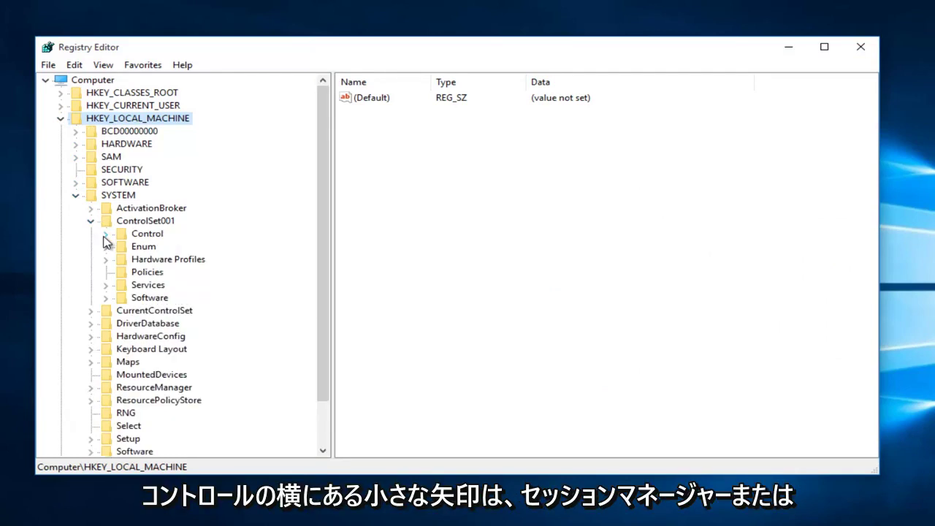
pyautogui.click(104, 236)
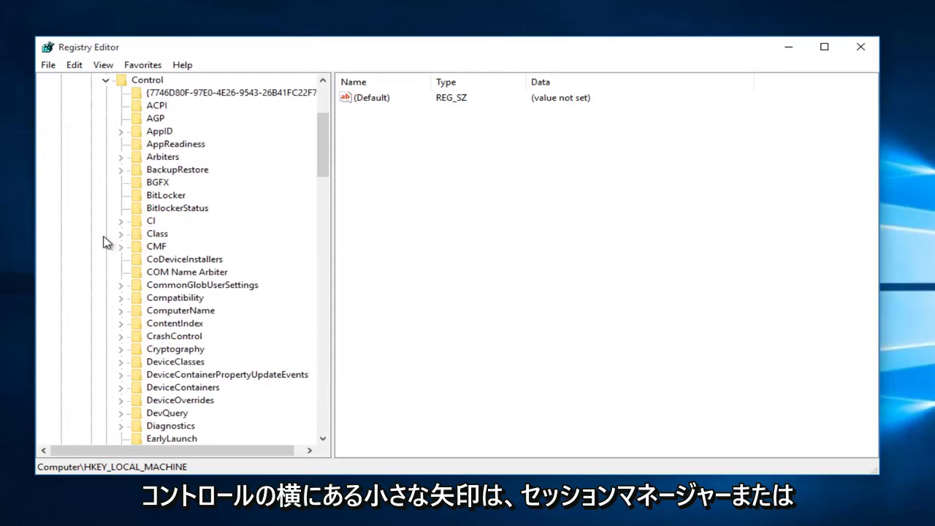
pyautogui.moveTo(322, 168); pyautogui.dragTo(292, 301)
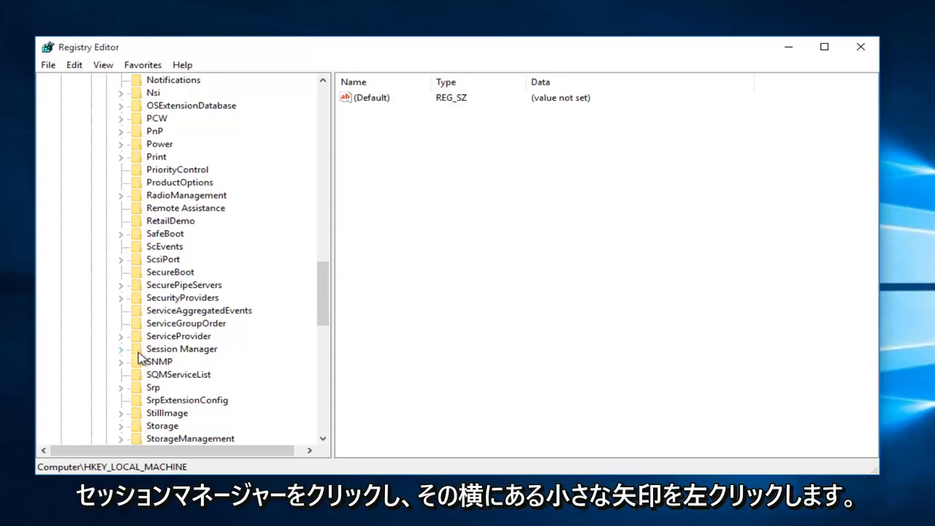
pyautogui.scroll(-1, 197, 358)
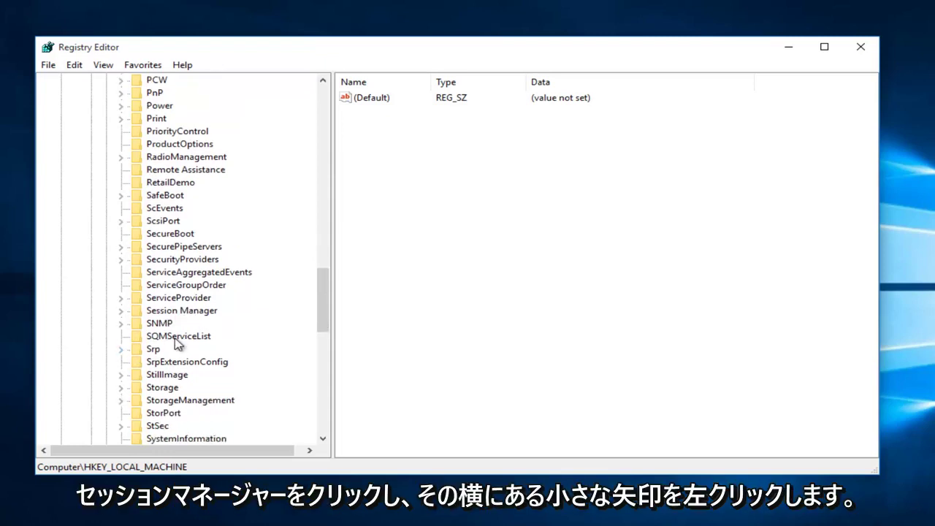
pyautogui.click(120, 311)
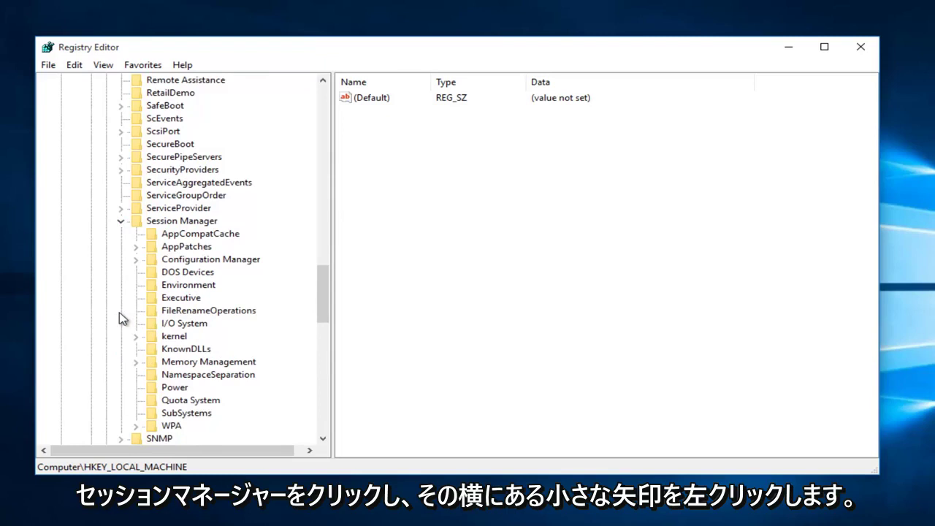
pyautogui.click(138, 363)
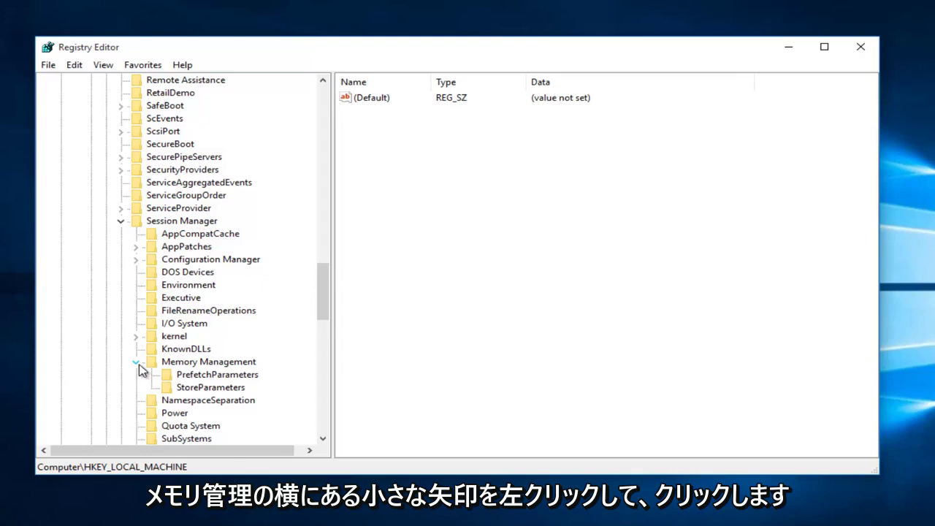
pyautogui.click(140, 365)
pyautogui.click(188, 377)
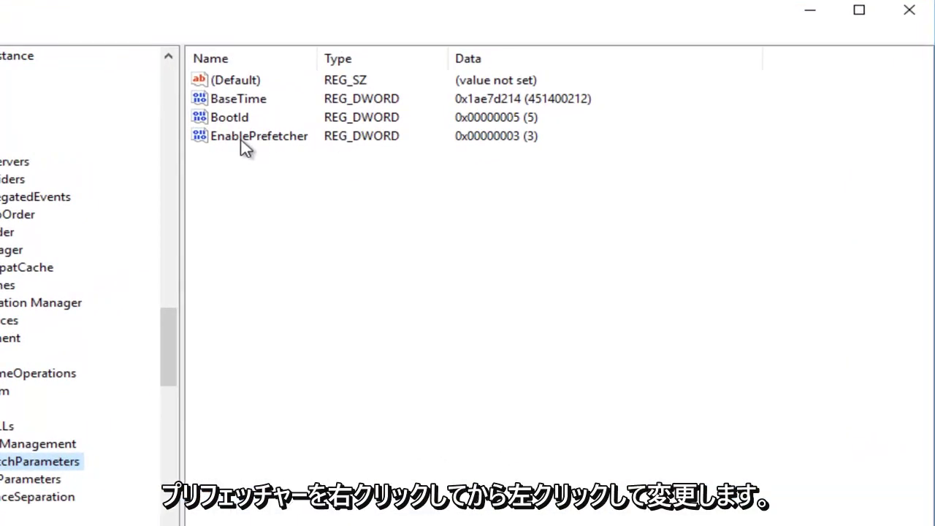
# Step: Set the value data of the EnablePrefetcher DWORD to 0
pyautogui.rightClick(245, 146)
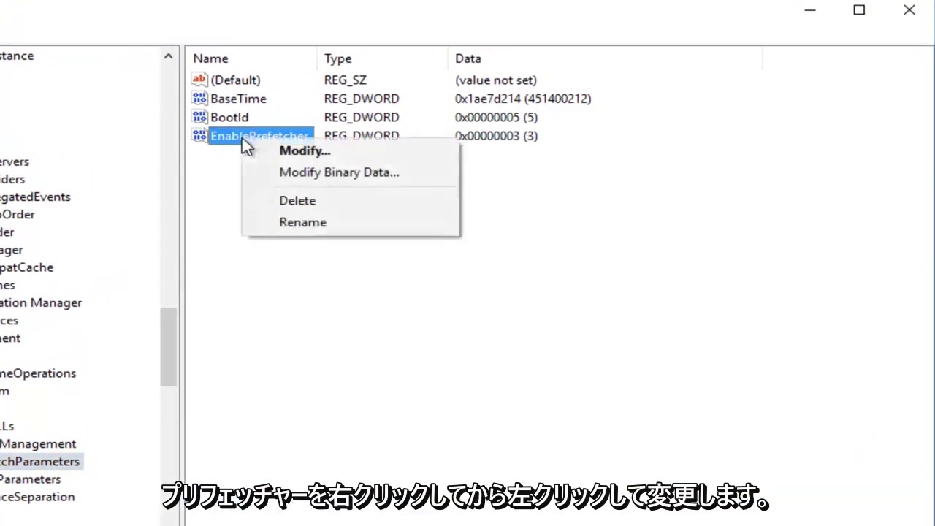
pyautogui.click(286, 153)
pyautogui.moveTo(18, 98); pyautogui.dragTo(502, 193)
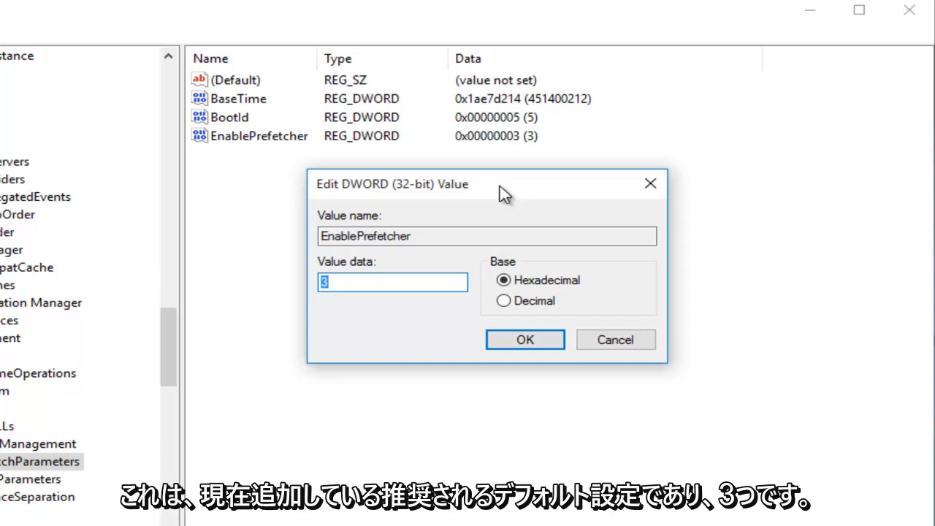
pyautogui.write('0')
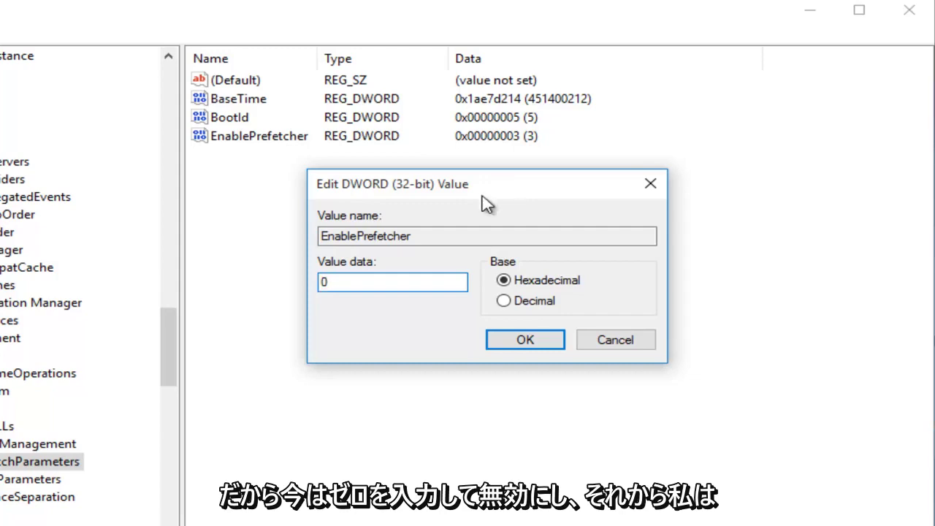
pyautogui.click(520, 341)
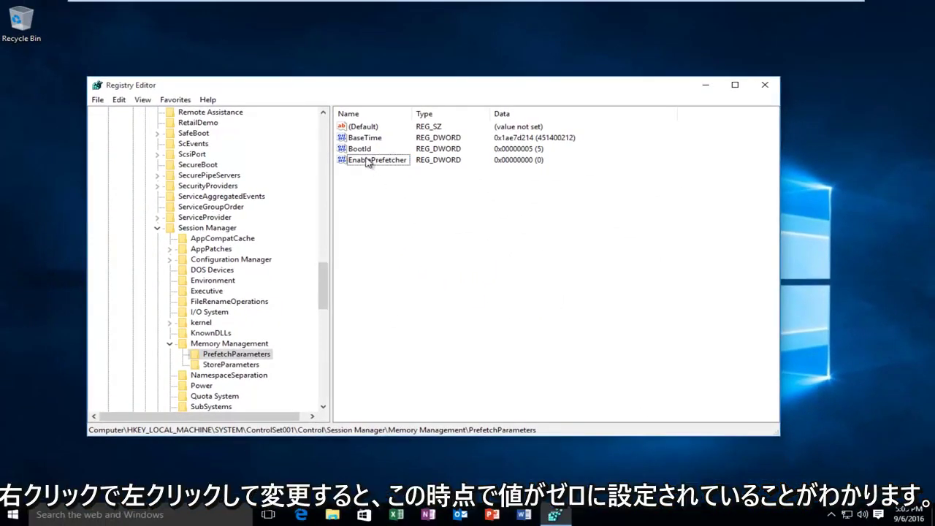
# Step: Reopen the EnablePrefetcher value to verify its data, and close Registry Editor
pyautogui.rightClick(367, 162)
pyautogui.click(401, 166)
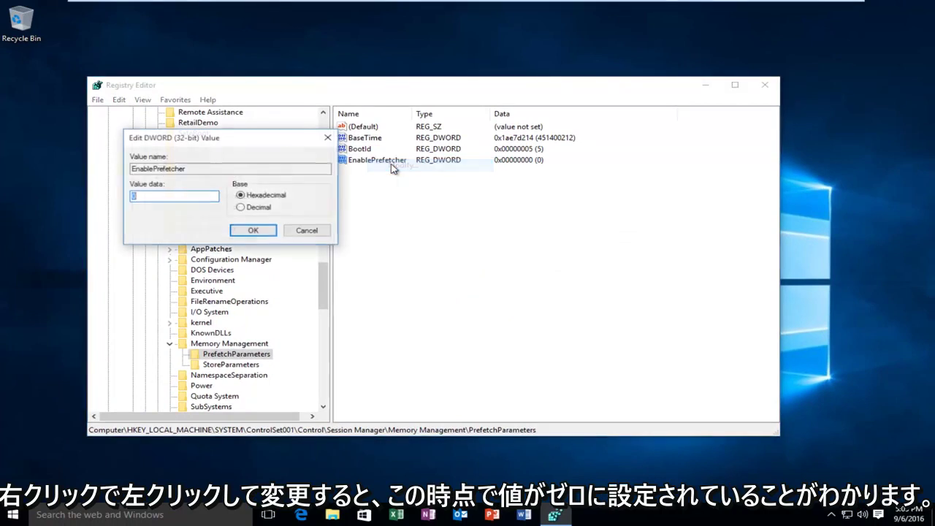
pyautogui.click(250, 231)
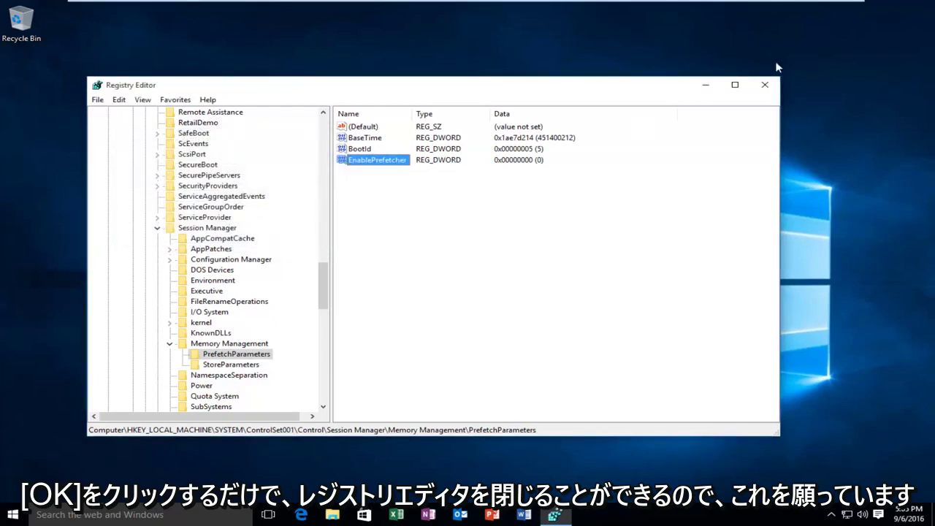
pyautogui.click(760, 86)
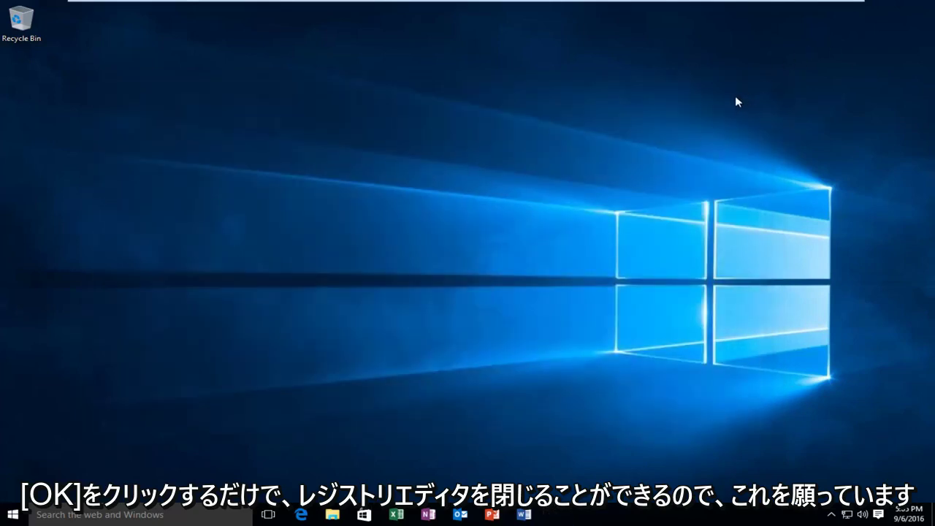